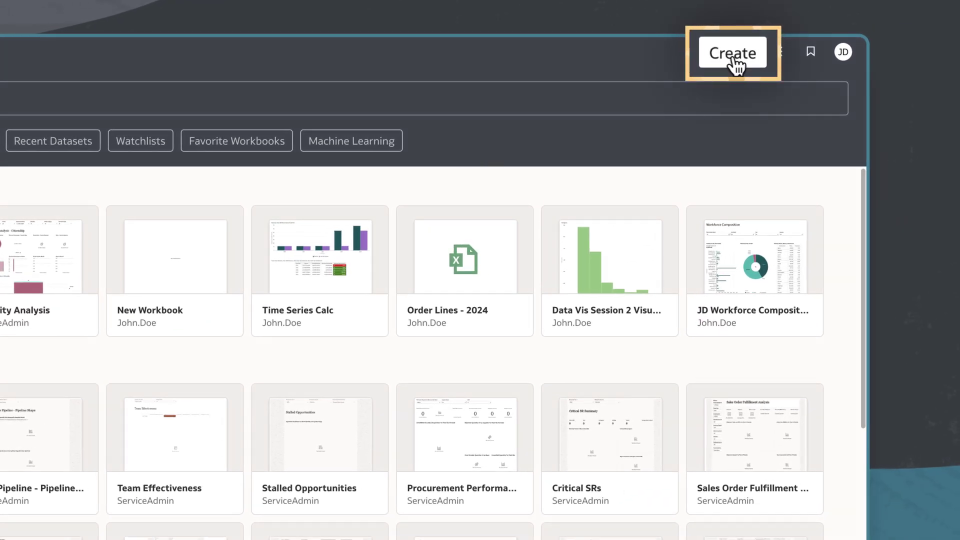
- Begin a new dataset from the Create menu to see the file, Local Subject Area and ADW source options
left_click(736, 57)
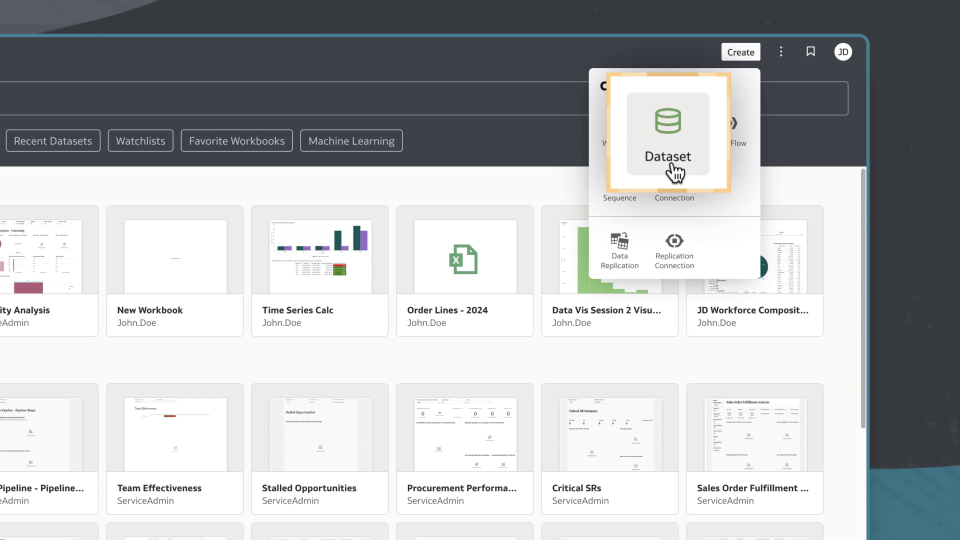
left_click(670, 150)
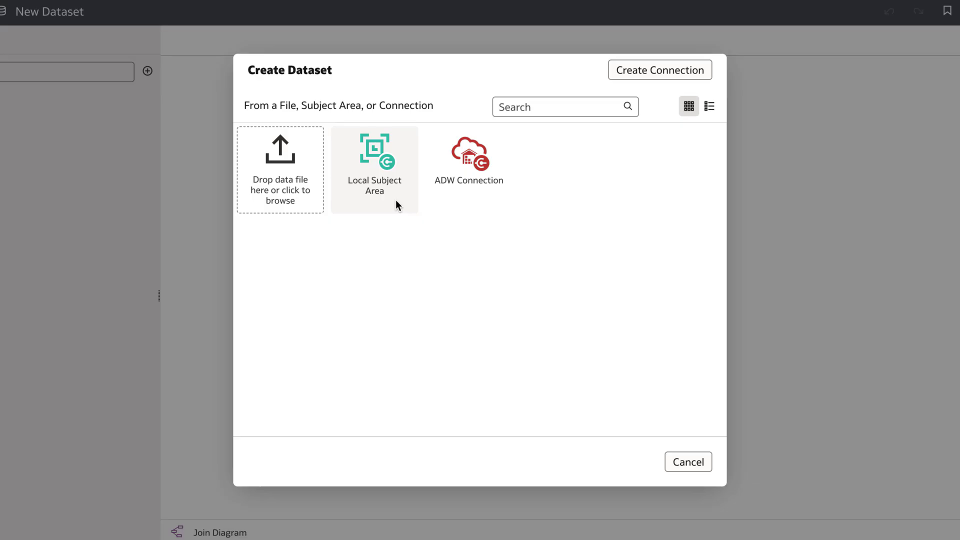
- Pick Local Subject Area as the source and place HCM - Workforce Core on the diagram
left_click(396, 202)
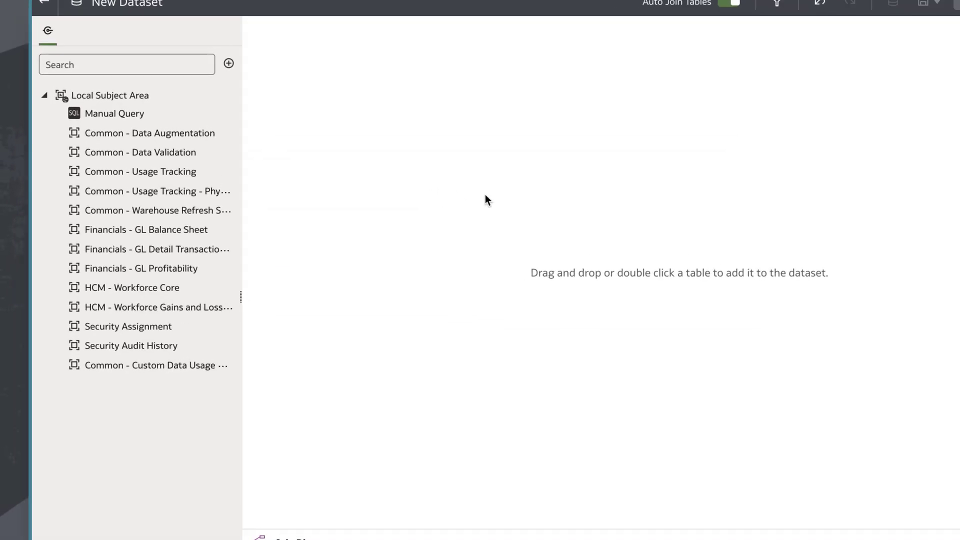
double_click(231, 294)
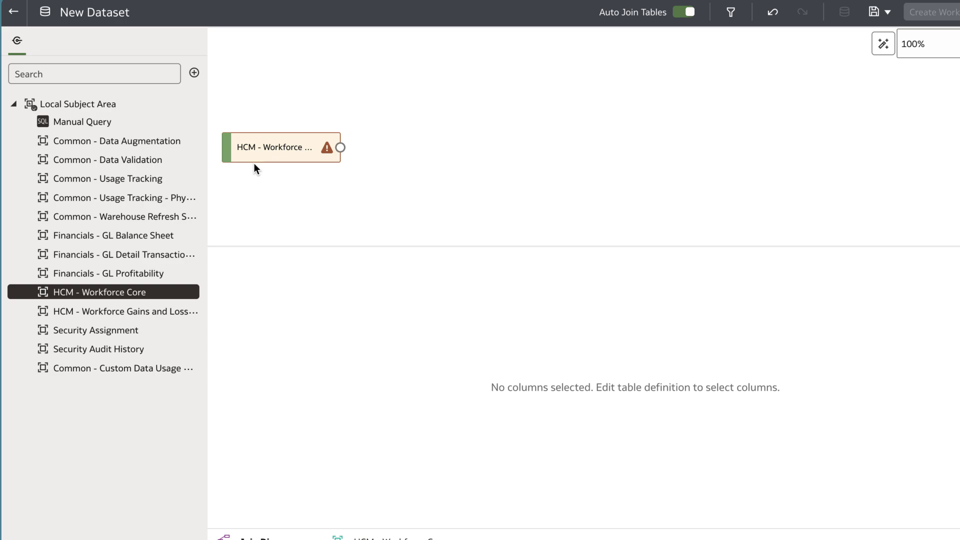
mouse_move(259, 165)
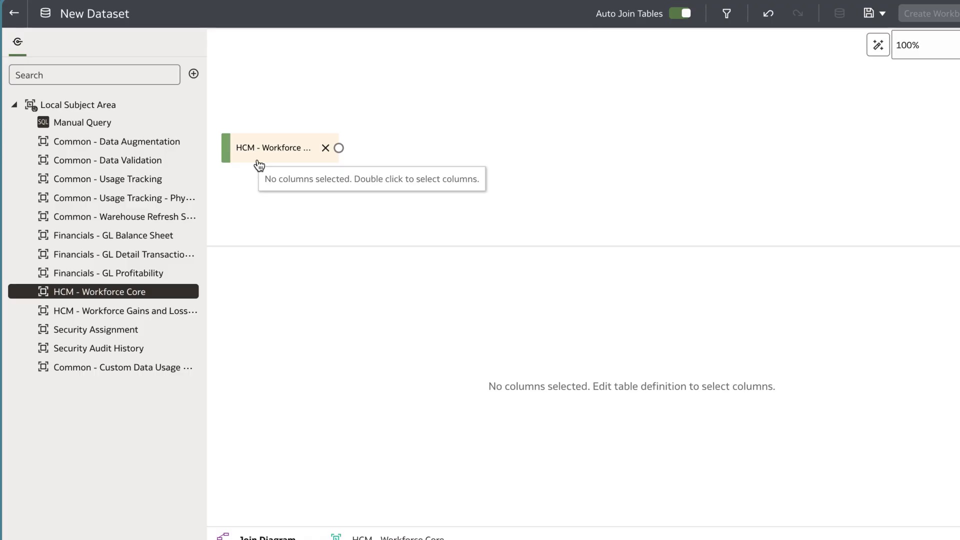
- Select the nine Worker Basic Information columns of HCM - Workforce Core, dropping Person User Name
double_click(260, 165)
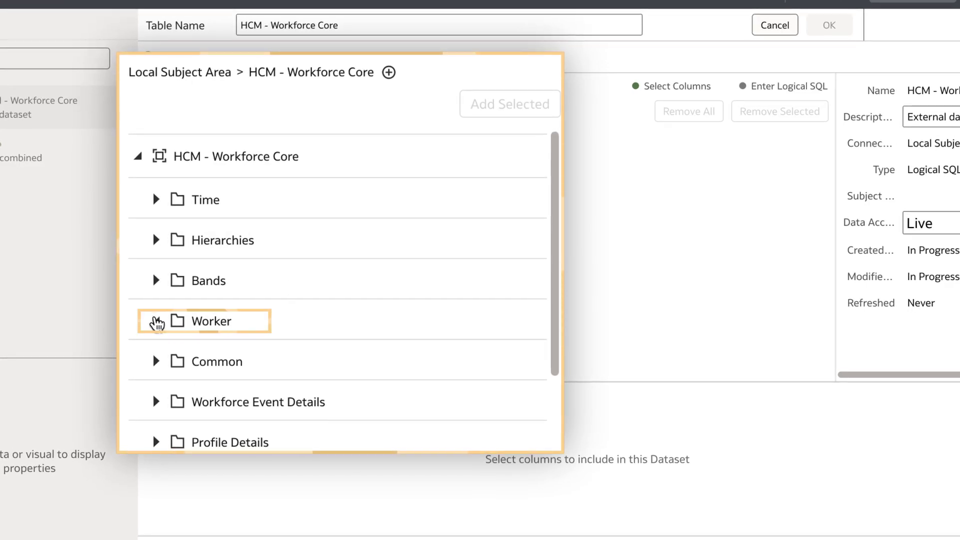
left_click(156, 322)
double_click(259, 366)
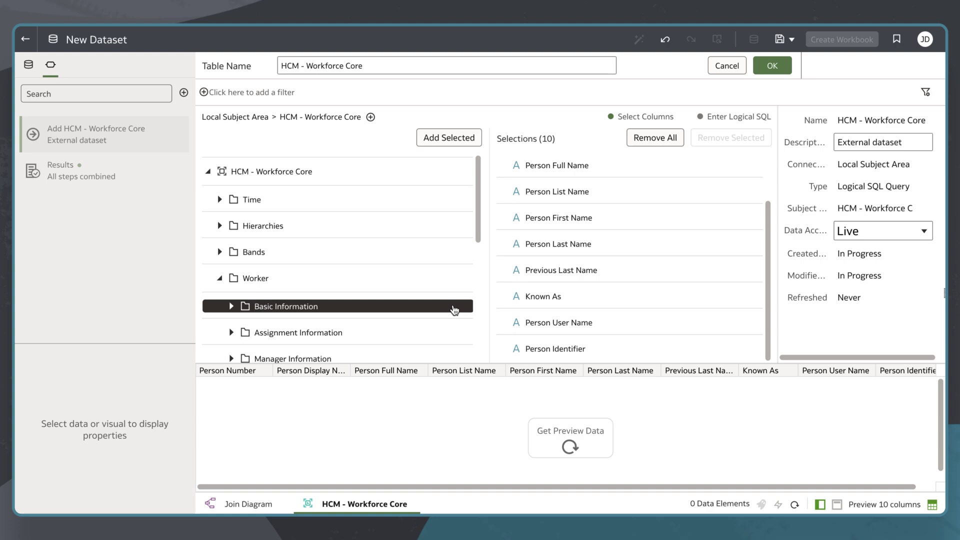
left_click(585, 328)
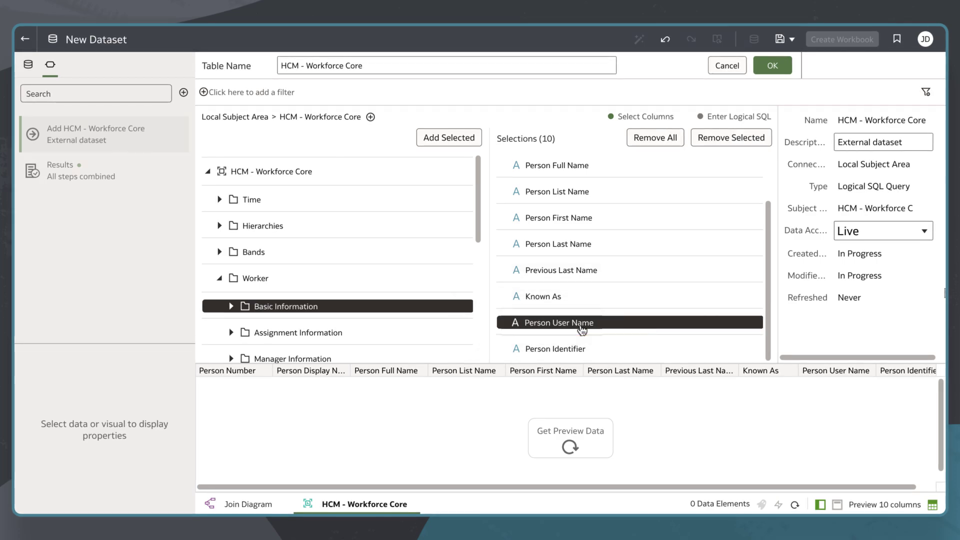
left_click(736, 144)
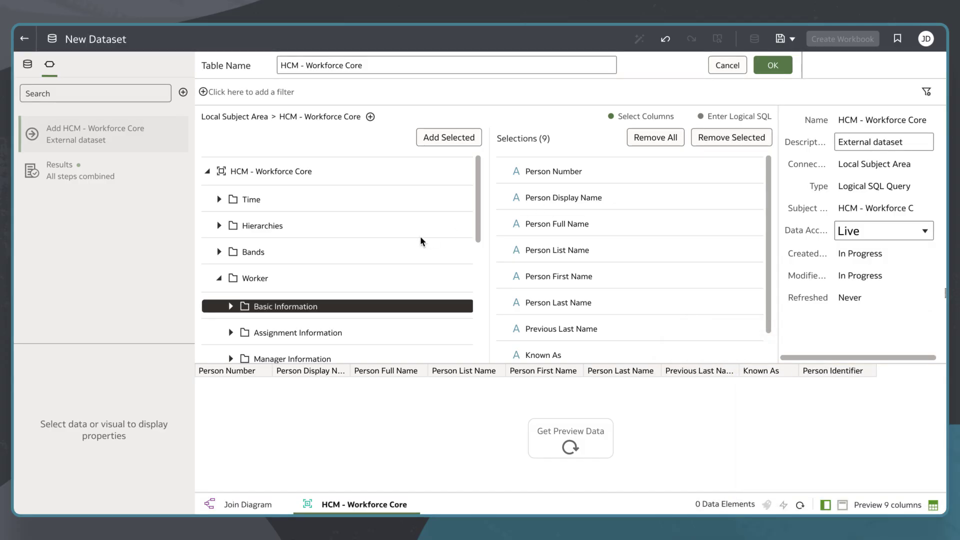
- Add the Facts - Workforce Headcount measures like Headcount and Current FTE, reaching 58 columns
left_click(219, 279)
scroll(220, 286, "down", 2)
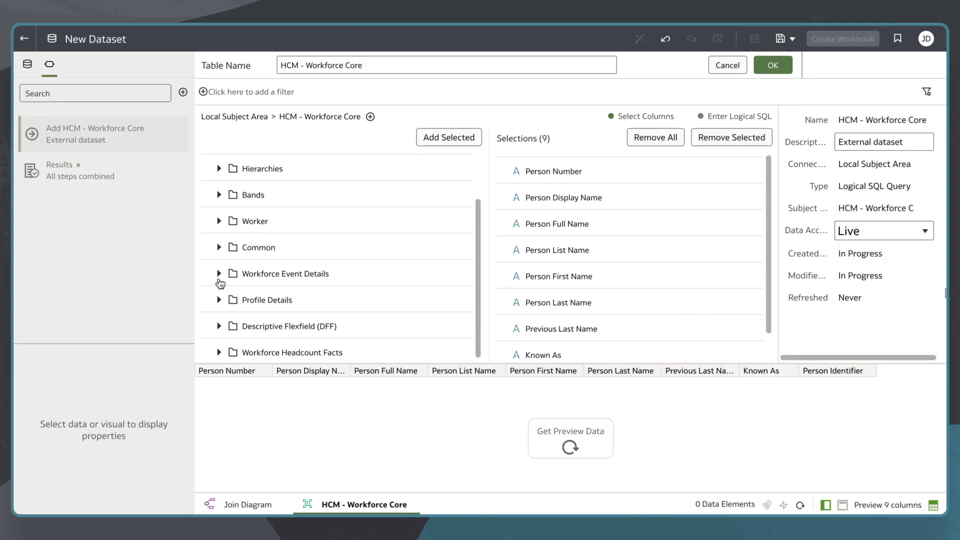
left_click(220, 349)
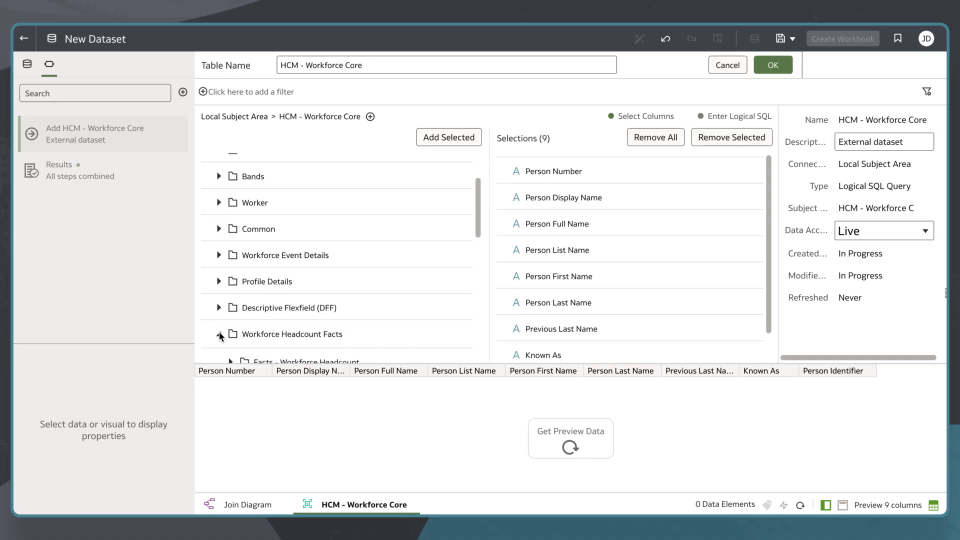
scroll(222, 335, "down", 2)
double_click(288, 245)
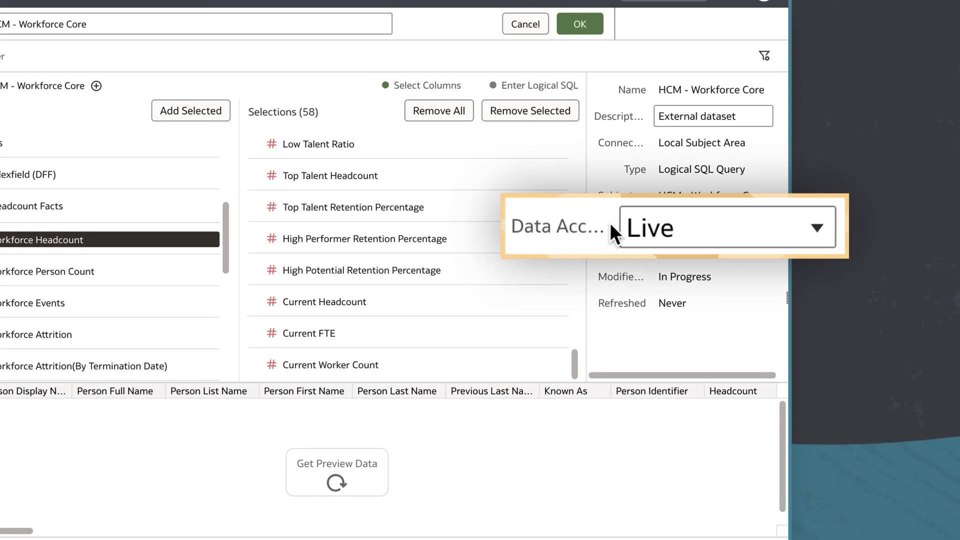
- Switch HCM - Workforce Core data access from Live to Automatic Caching
left_click(755, 225)
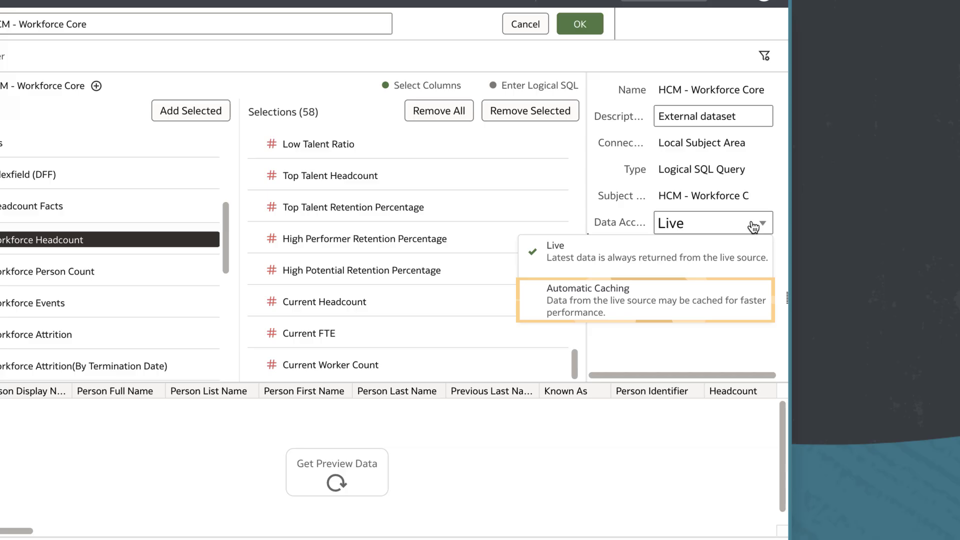
left_click(739, 299)
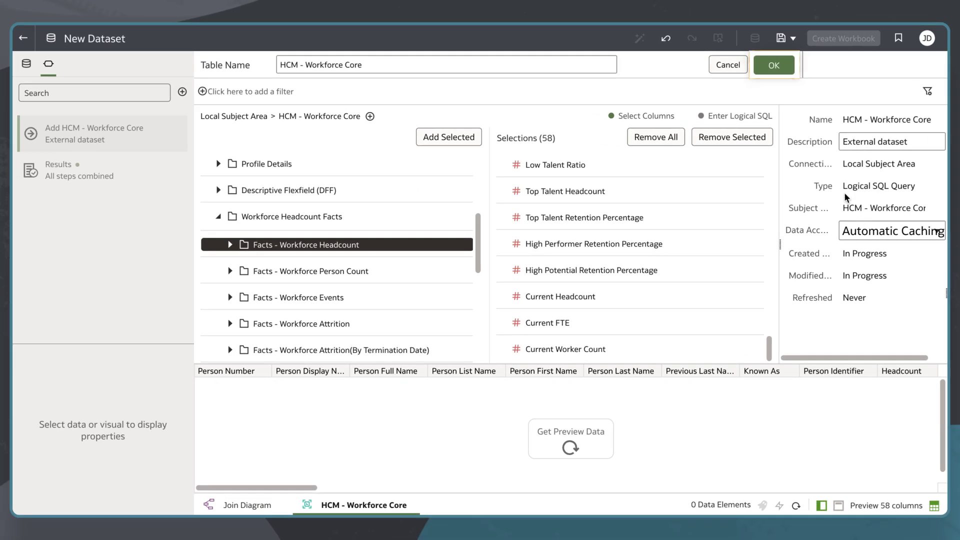
- Confirm the HCM - Workforce Core definition and return to the join diagram previewing its 58 elements
left_click(775, 66)
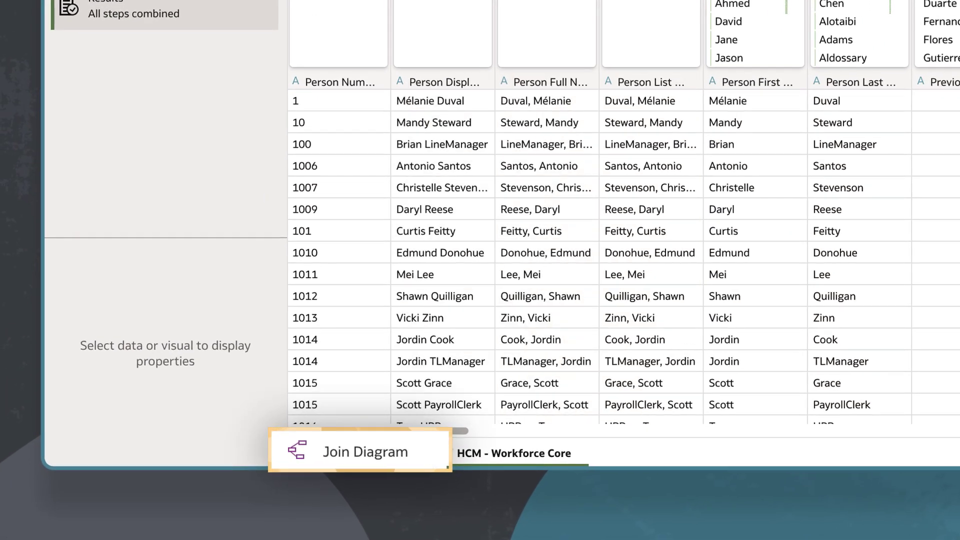
left_click(331, 458)
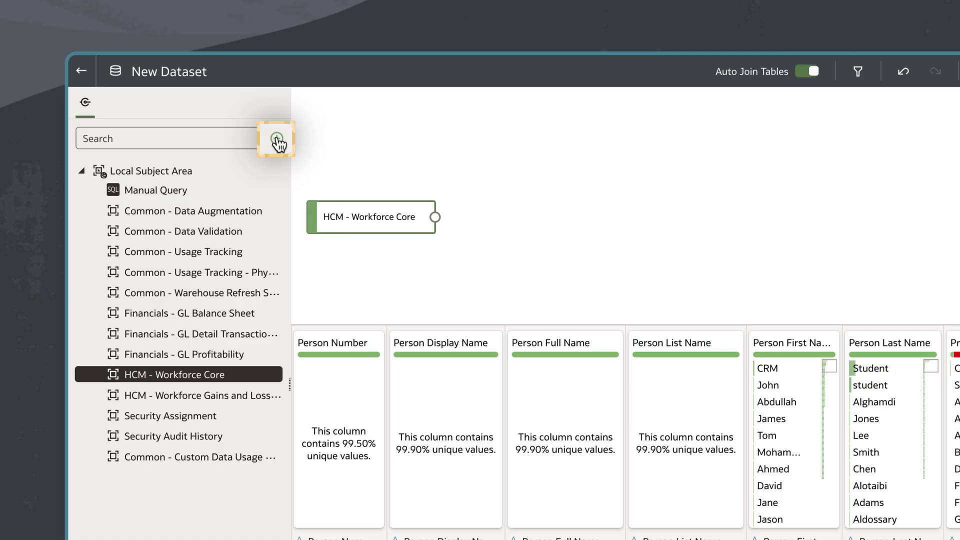
- Upload Performance Dataset.csv from Demo Files as a Performance Dataset table joined to HCM - Workforce Core
left_click(277, 140)
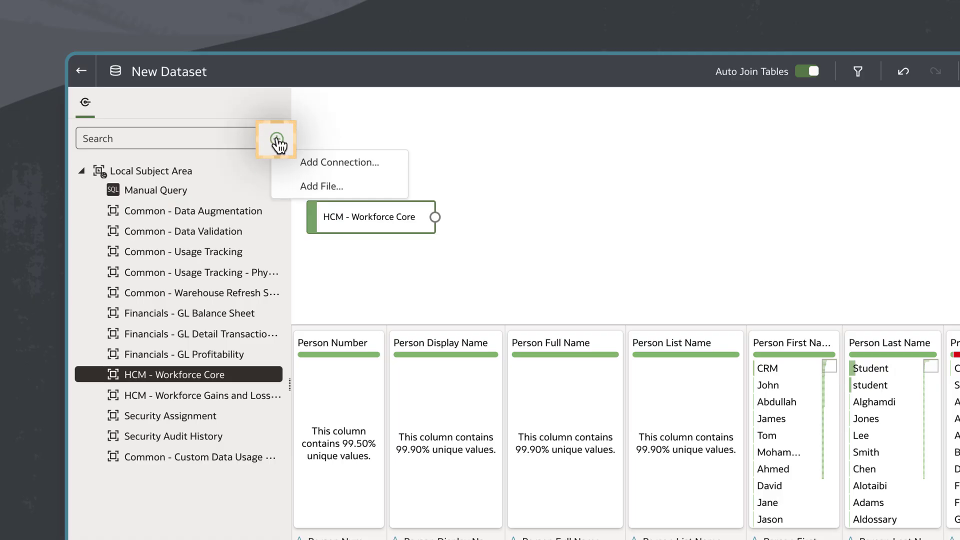
left_click(295, 190)
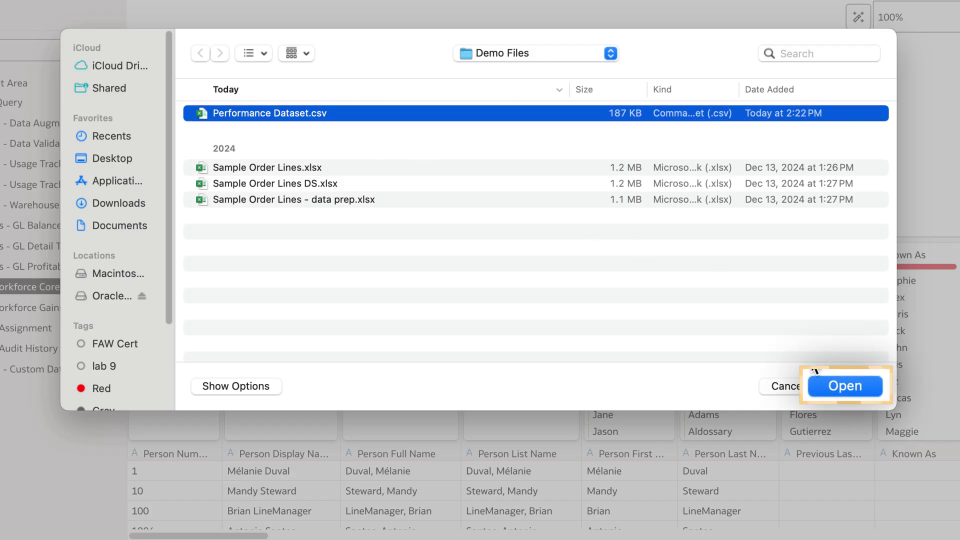
left_click(853, 387)
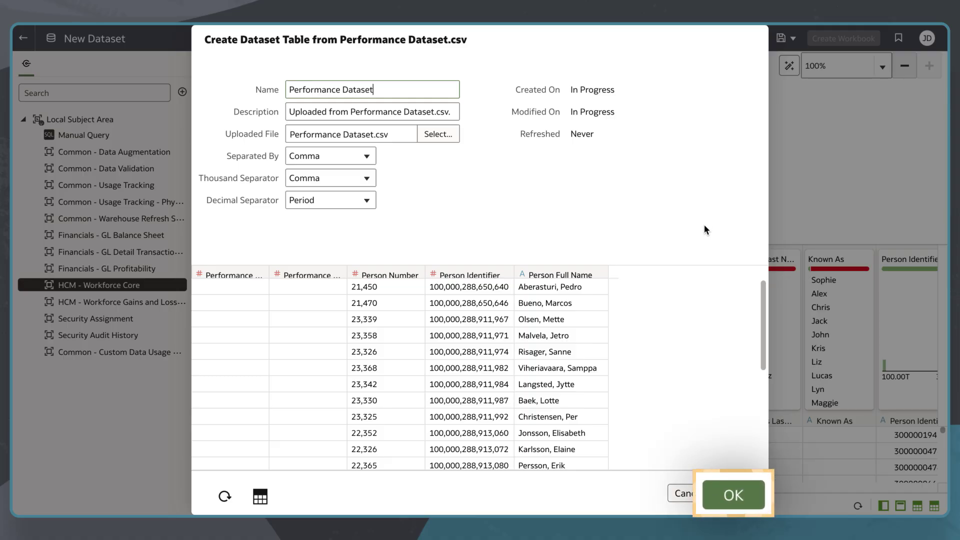
left_click(734, 483)
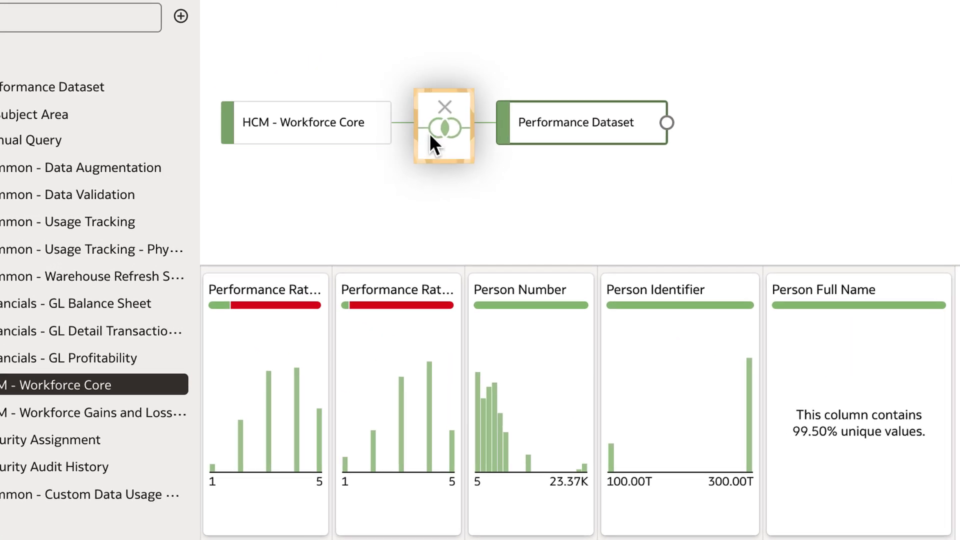
left_click(437, 132)
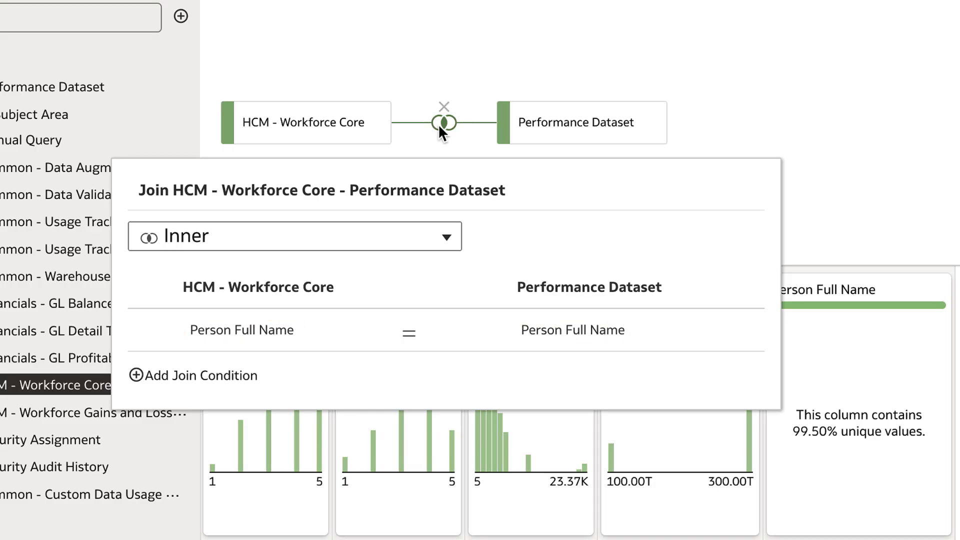
left_click(447, 238)
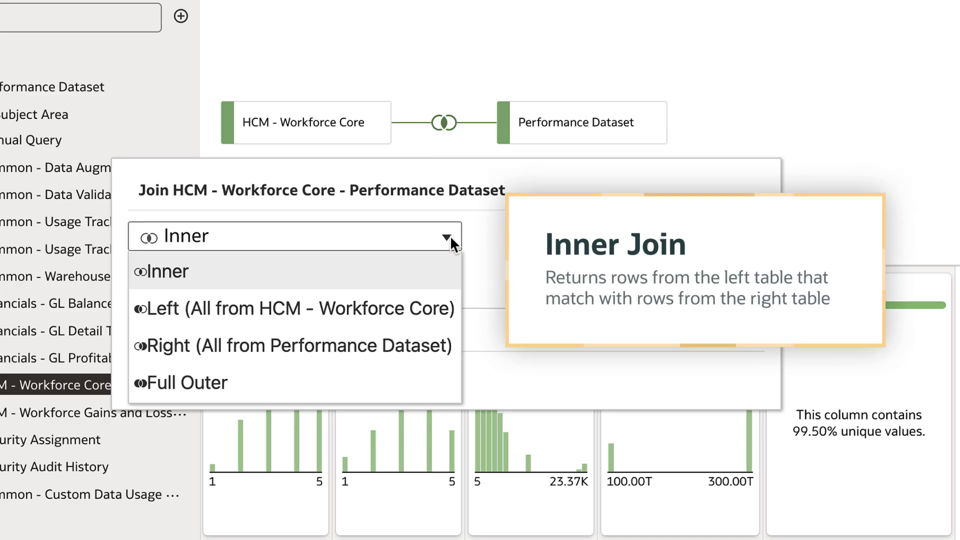
left_click(450, 236)
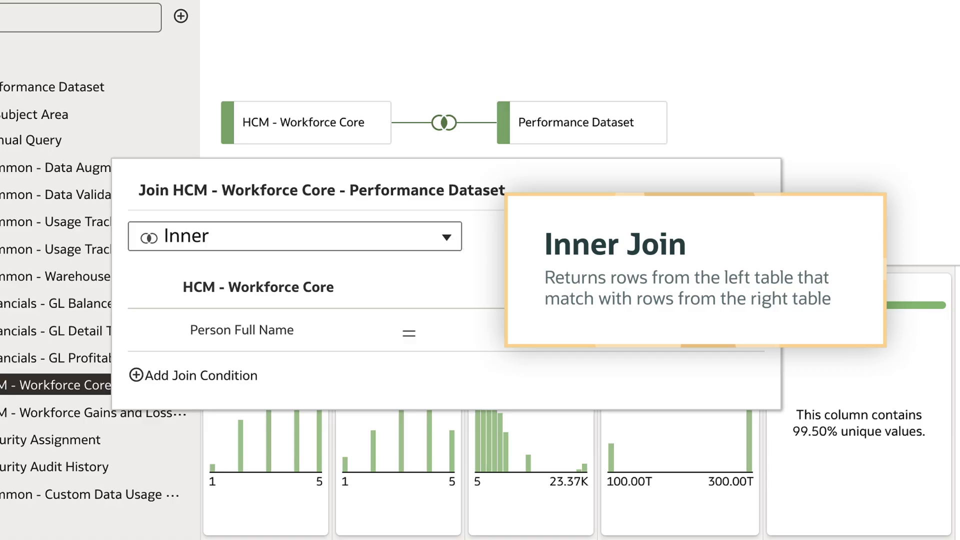
left_click(800, 225)
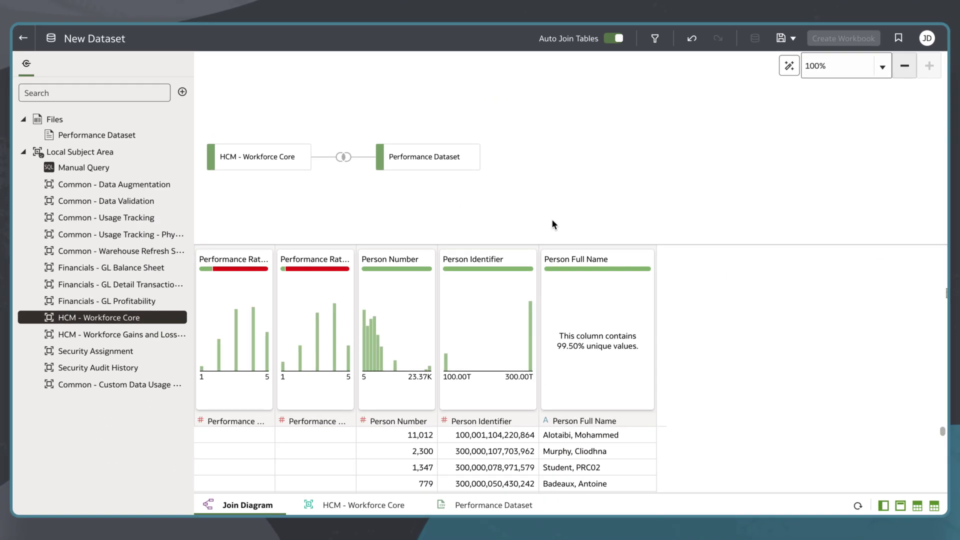
- Change Person Number and Person Identifier from numeric measures to attribute columns
left_click_drag(430, 169, 423, 171)
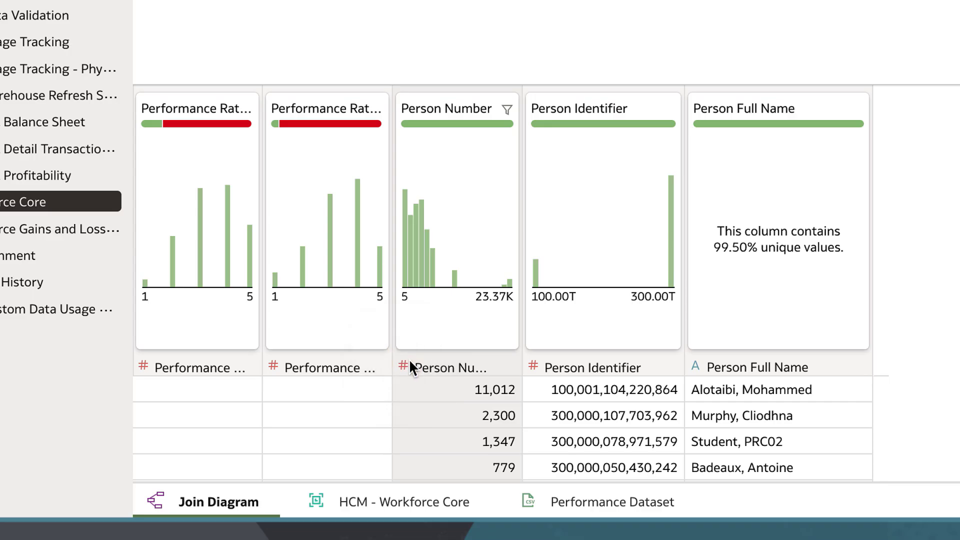
left_click(405, 365)
left_click(420, 415)
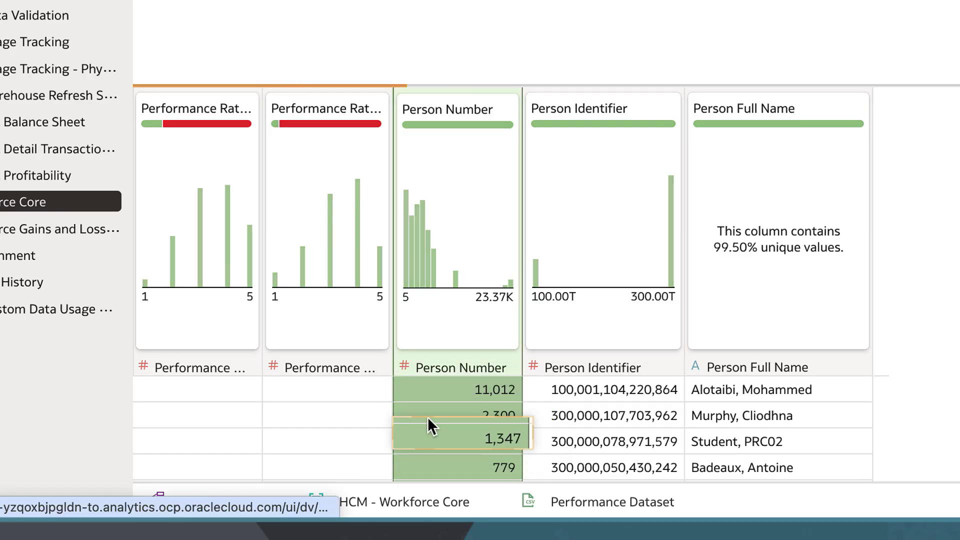
left_click(534, 366)
left_click(563, 436)
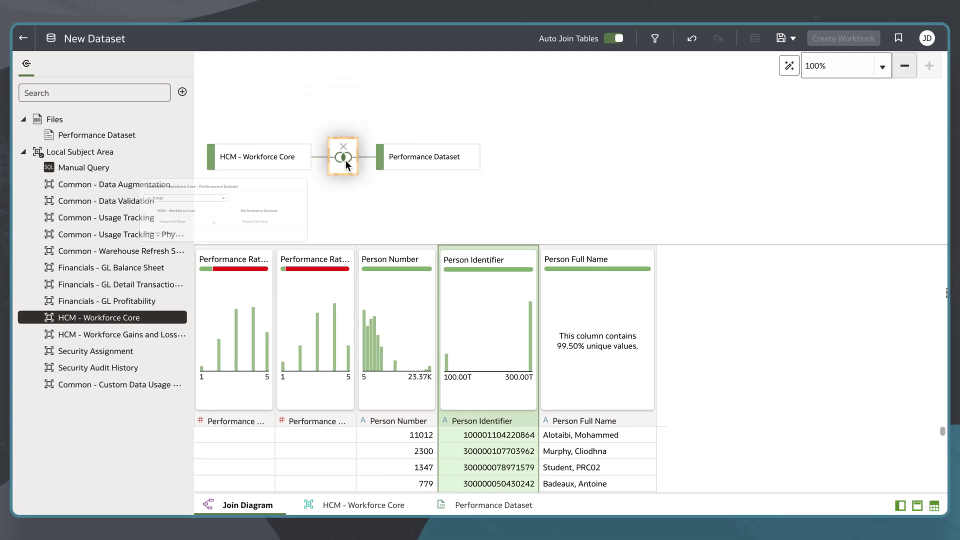
- Add a Person Identifier = Person Identifier join condition beside the Person Full Name match
left_click(346, 160)
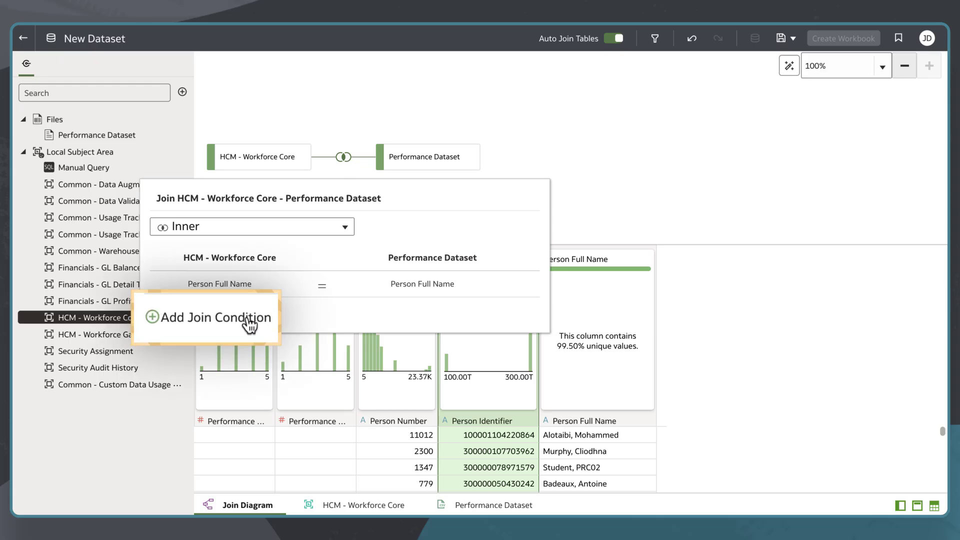
left_click(215, 311)
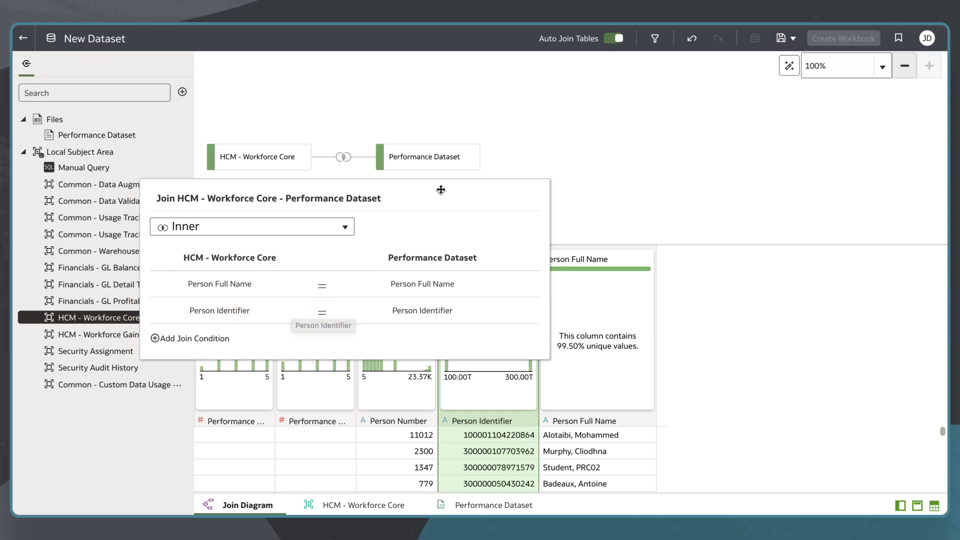
left_click(544, 149)
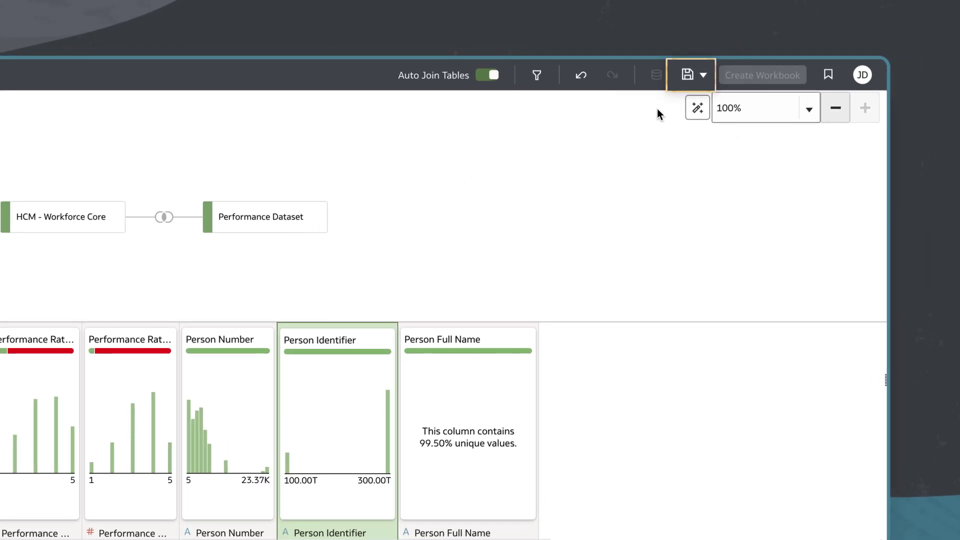
- Save the dataset under the name 'Combined Performance Dataset'
left_click(686, 80)
type("Combine")
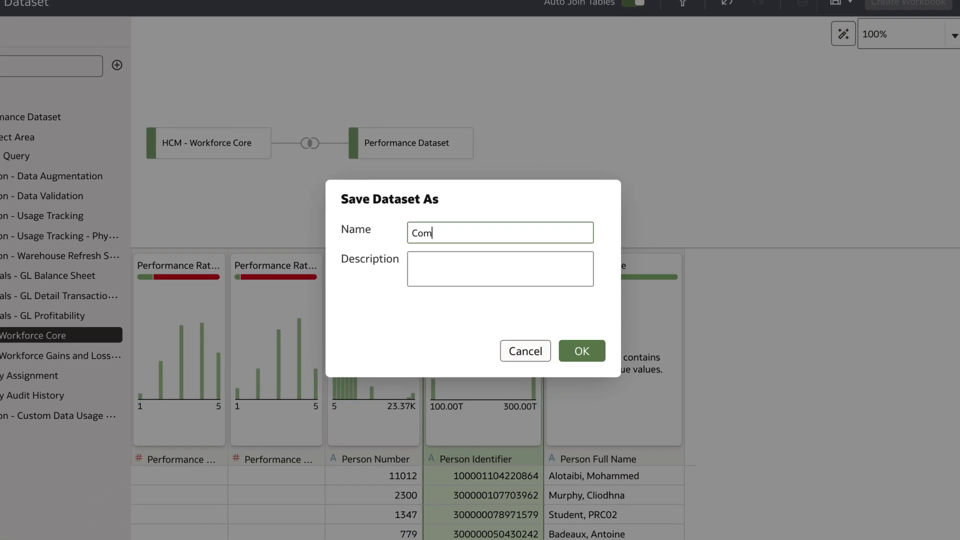
type("d Performance Data")
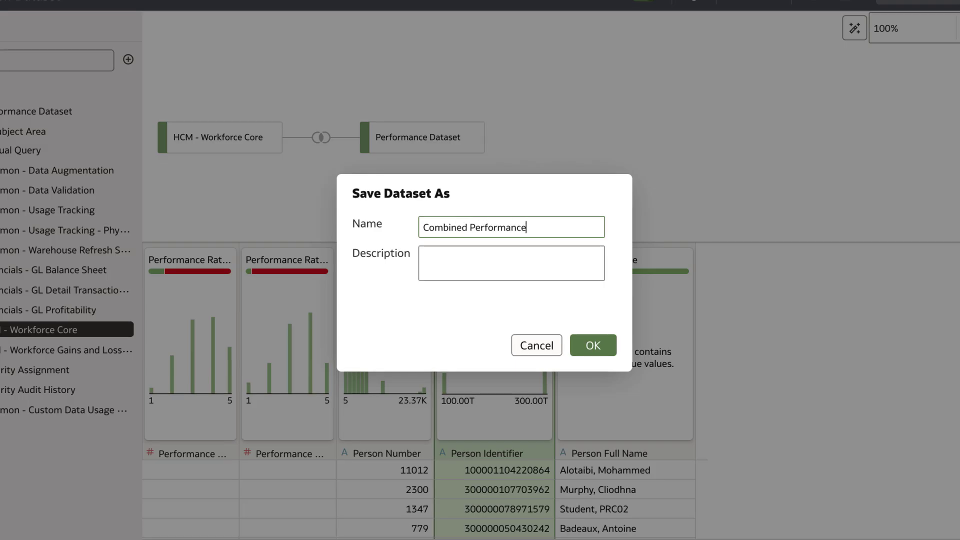
type("set")
left_click(603, 348)
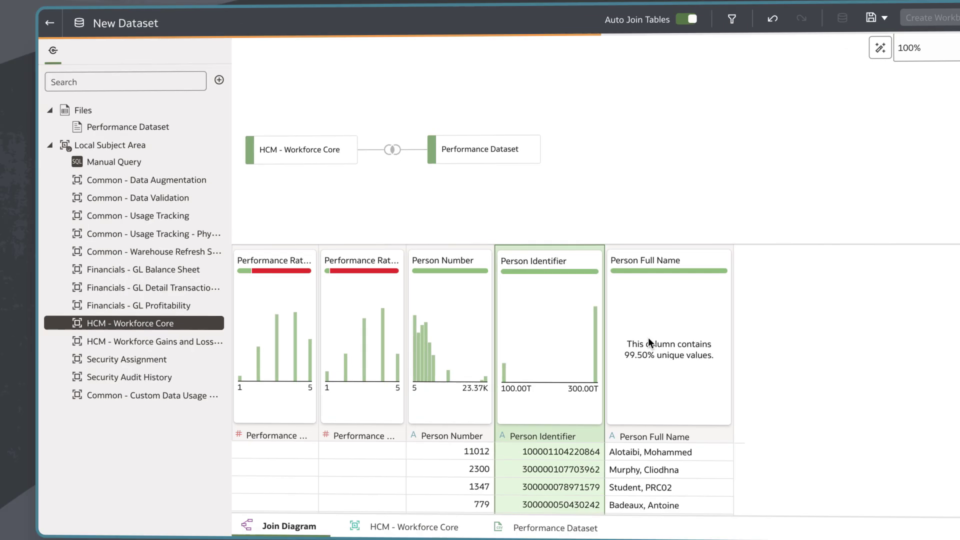